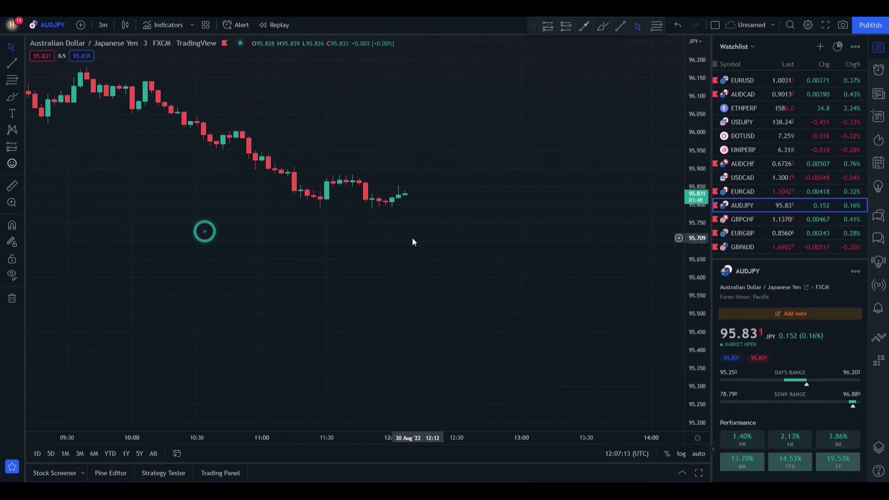
scroll(470, 236, up, 2)
Flip between the GBPAUD and EURGBP charts, settling on GBPAUD with recent candles in view
click(754, 252)
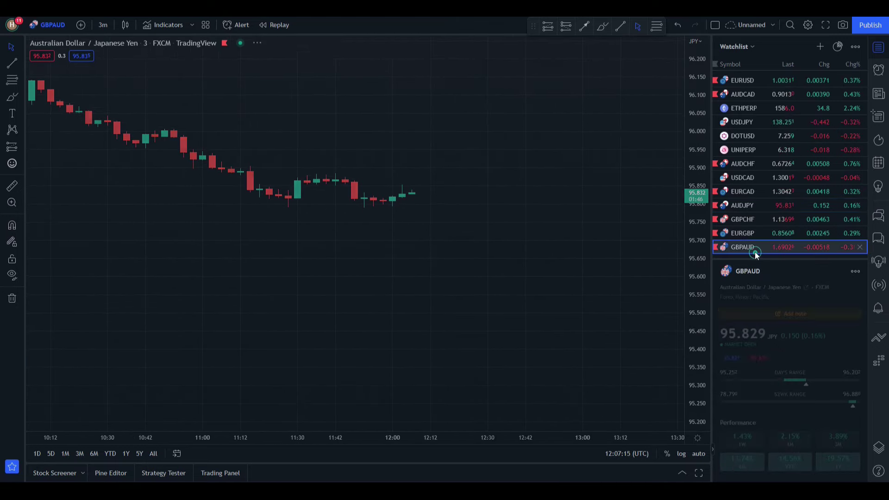
scroll(482, 252, down, 4)
click(742, 232)
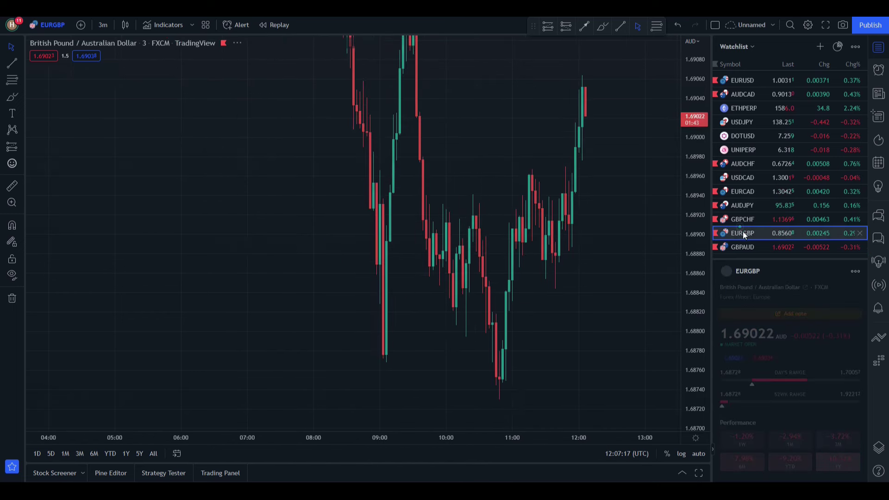
click(746, 248)
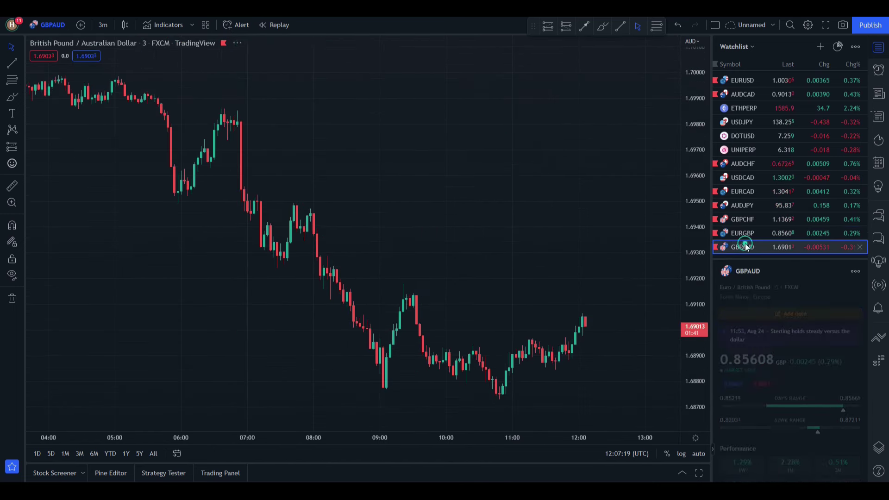
drag(529, 246, 468, 244)
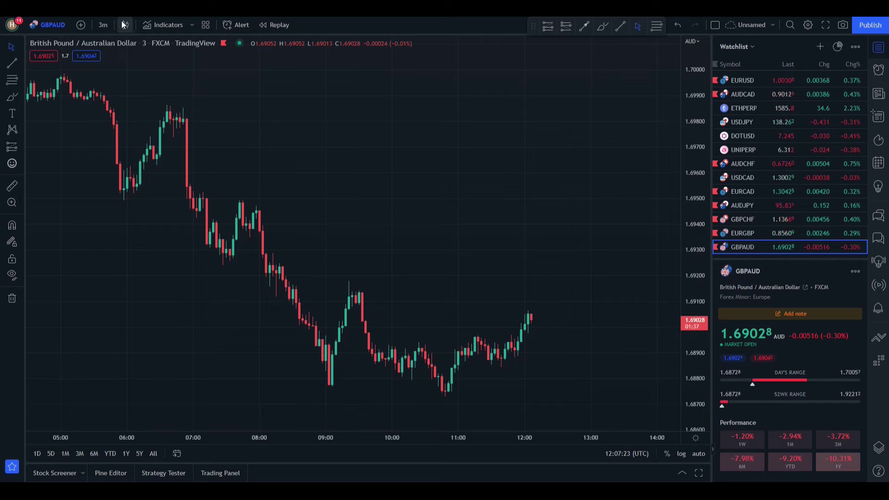
Switch the chart to 1-hour candles and bring up the EURGBP hourly chart
click(104, 25)
click(126, 254)
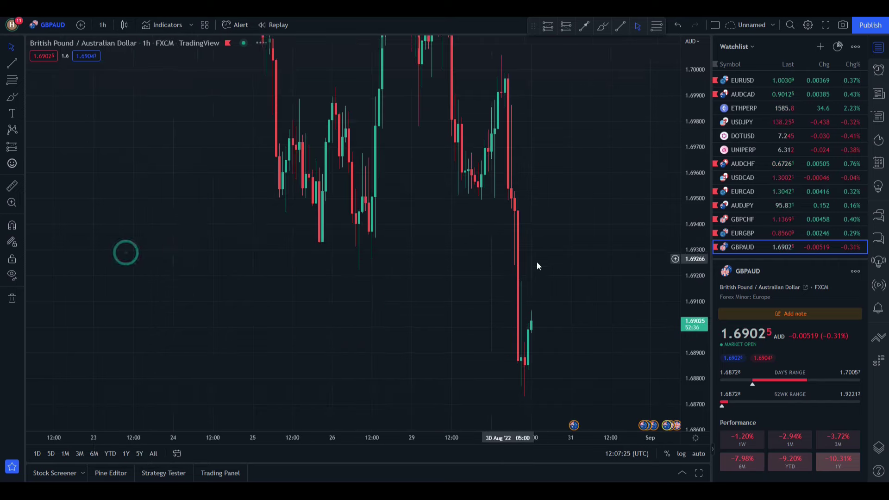
click(741, 235)
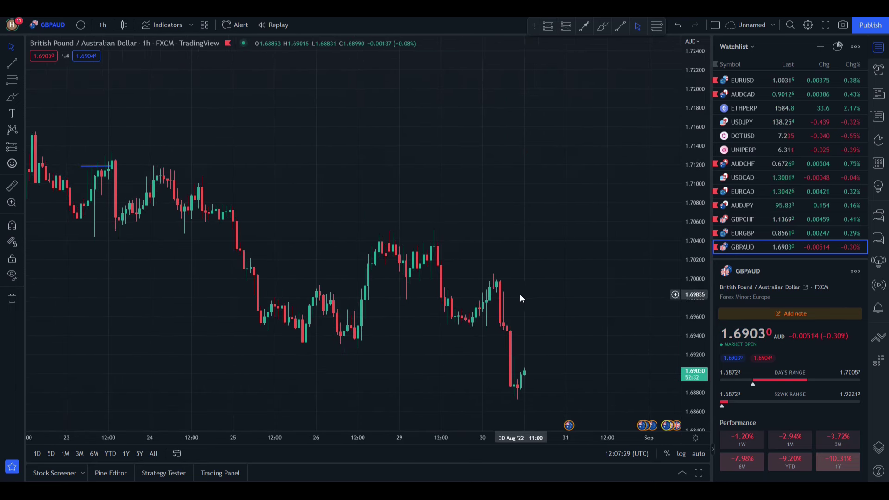
drag(612, 278, 392, 284)
scroll(391, 283, up, 6)
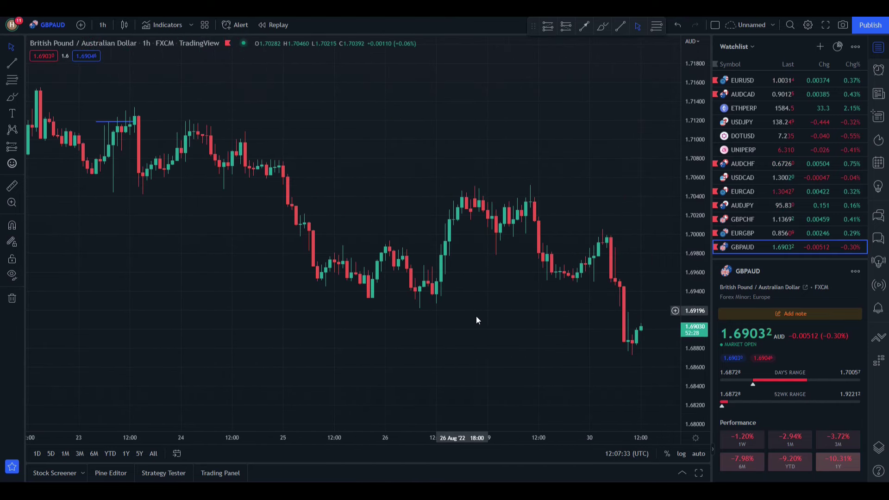
Move from EURGBP up the watchlist to the GBPCHF hourly chart
click(746, 232)
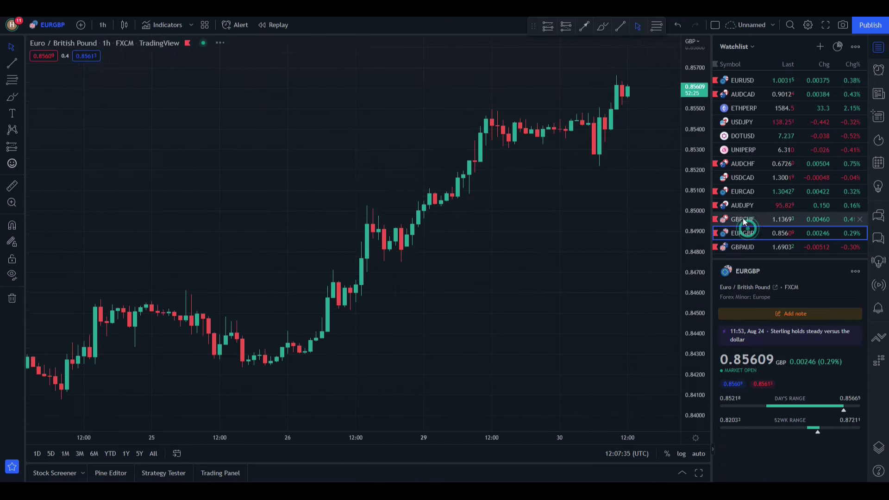
drag(522, 250, 511, 250)
key(Up)
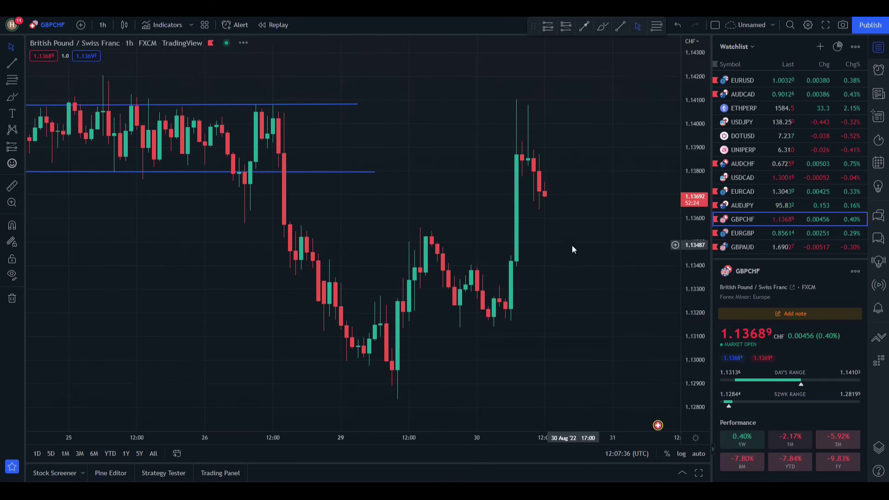
Extend the blue levels near 1.1380 and 1.1410 past the latest candles
drag(457, 172, 635, 171)
click(623, 207)
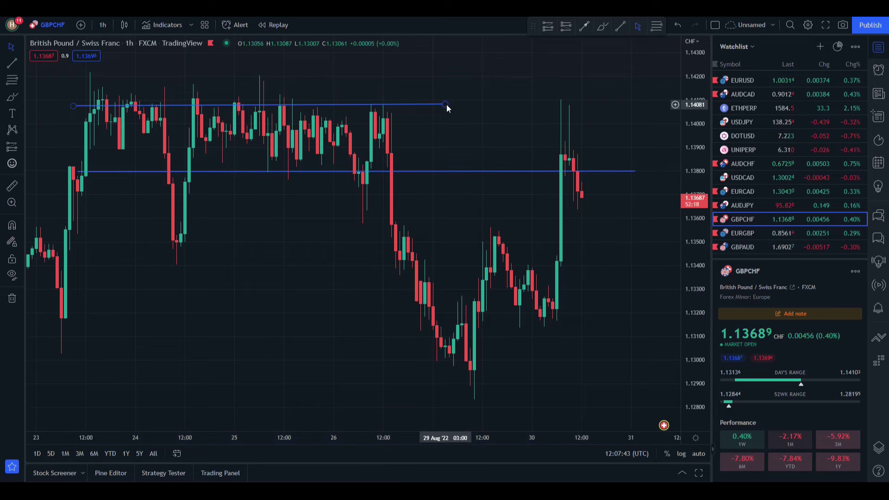
drag(446, 104, 636, 99)
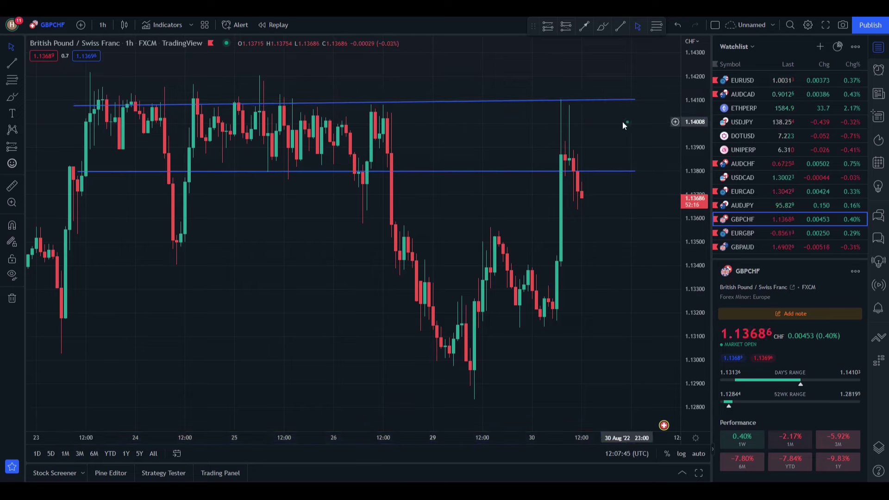
click(627, 122)
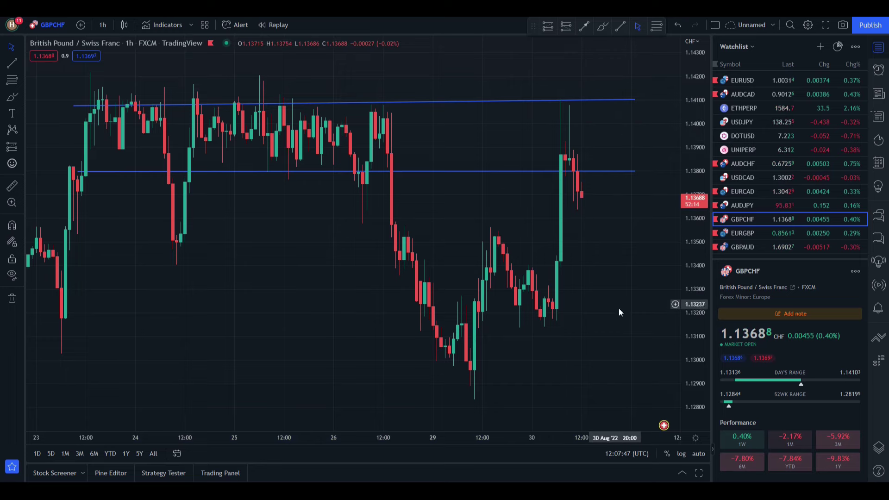
Put GBPCHF on 3-minute candles and zoom in, leaving room after the latest candles
click(105, 25)
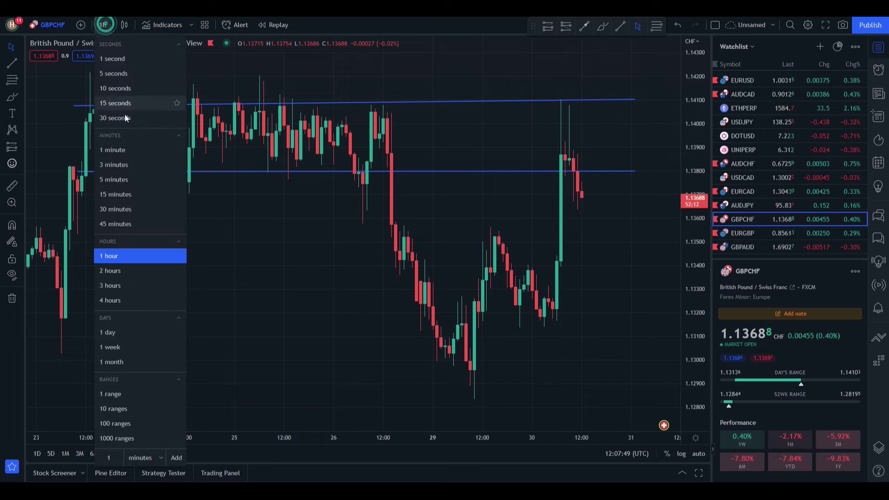
click(128, 165)
scroll(638, 207, up, 3)
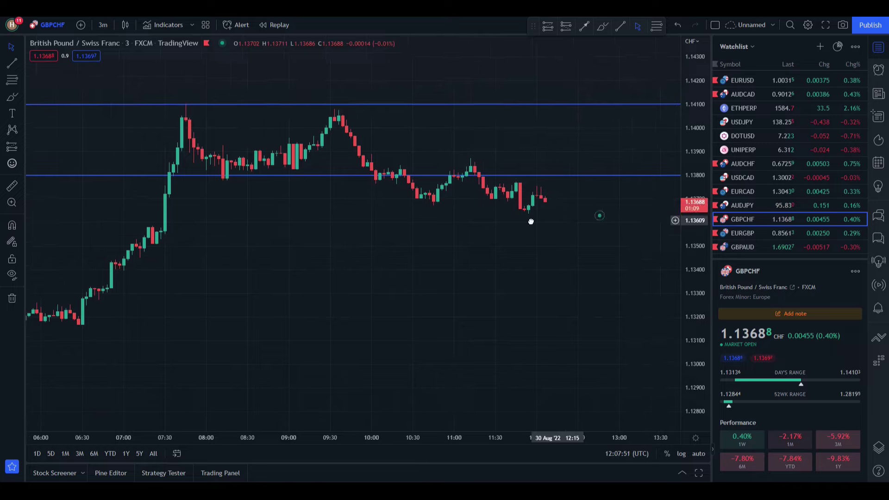
drag(528, 221, 462, 223)
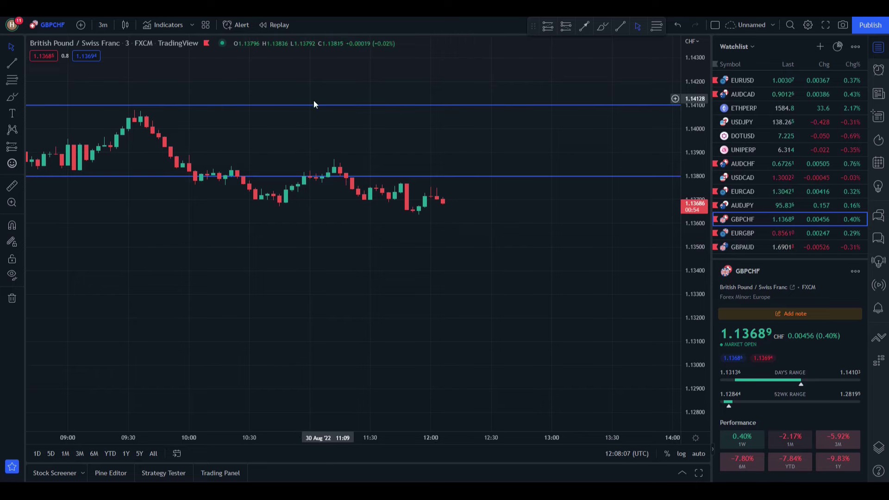
Open the EURCAD chart and draw a resistance line near 1.3048 along the range top
click(750, 205)
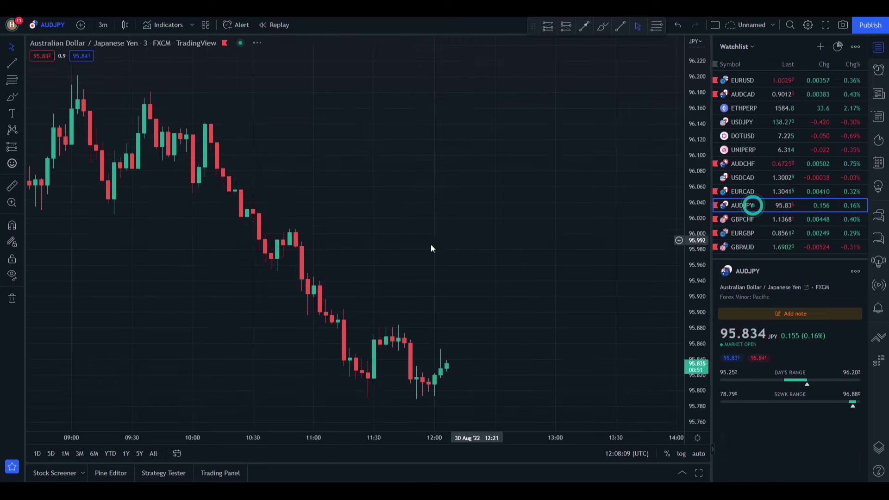
key(Up)
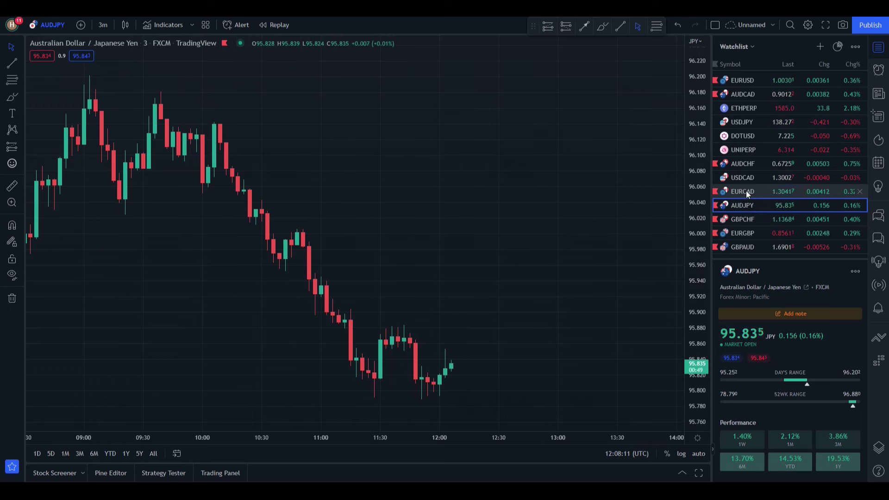
scroll(484, 179, down, 1)
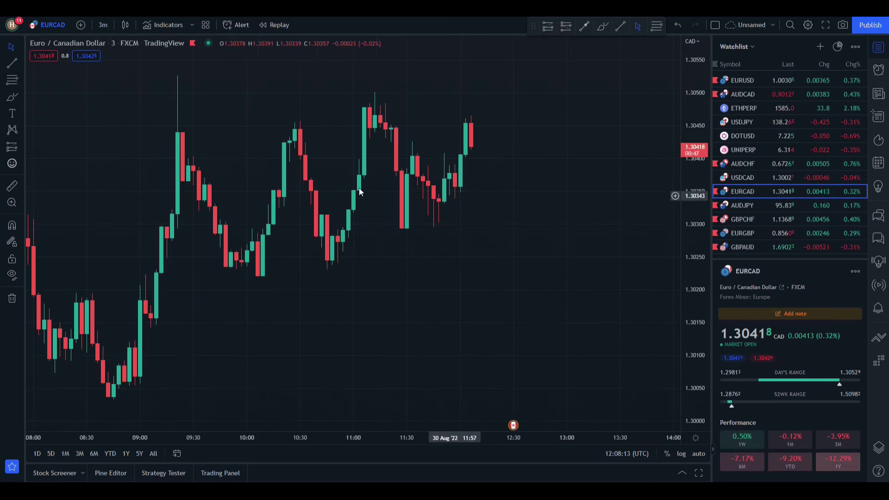
key(alt+t)
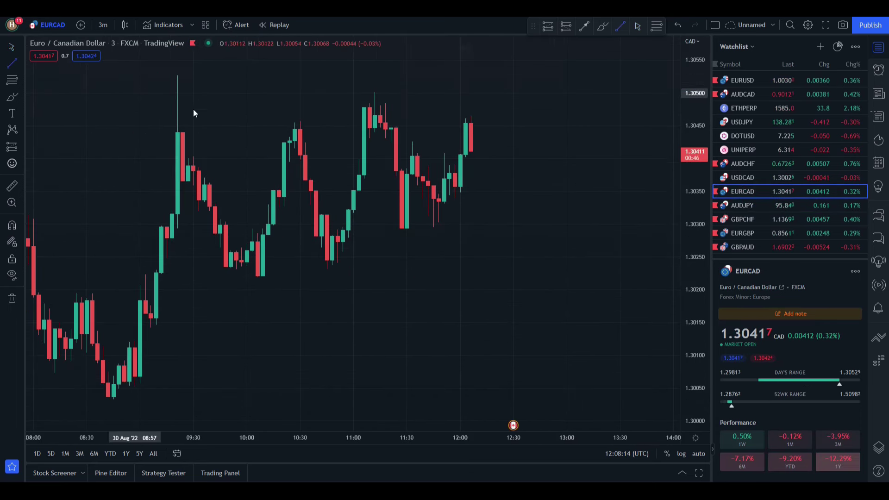
click(165, 106)
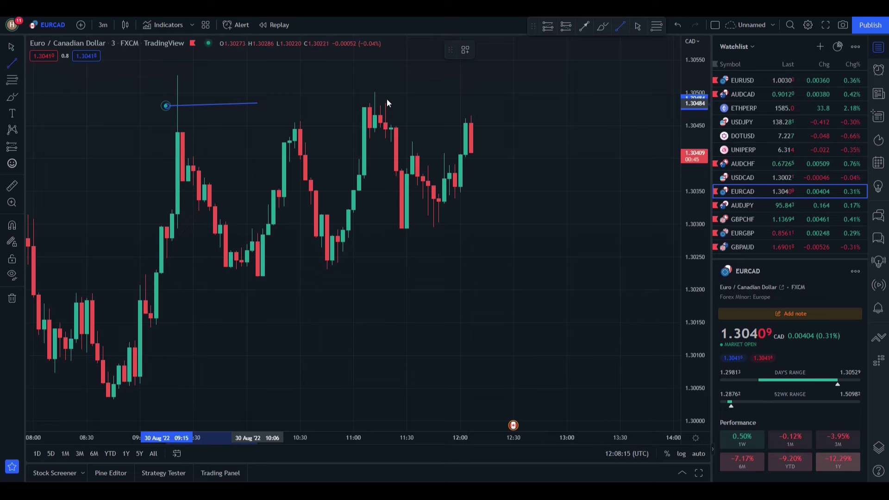
click(582, 109)
click(503, 88)
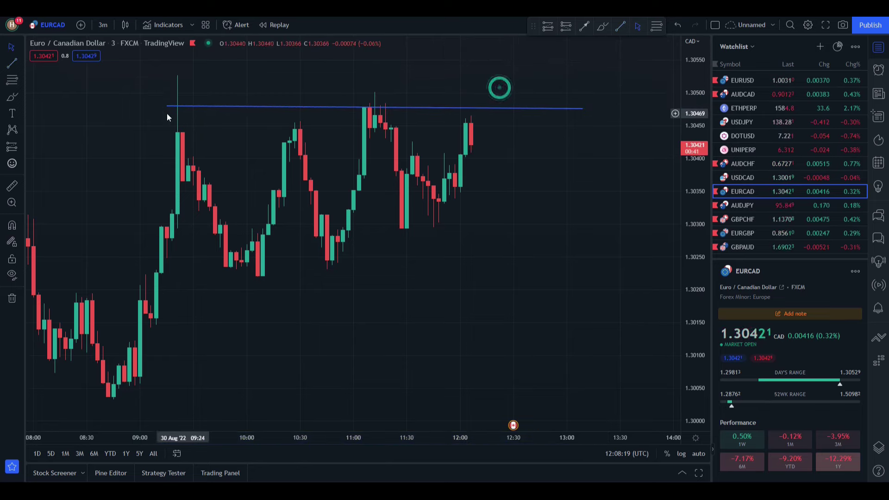
Draw a support line near 1.3024 along the range bottom
click(12, 62)
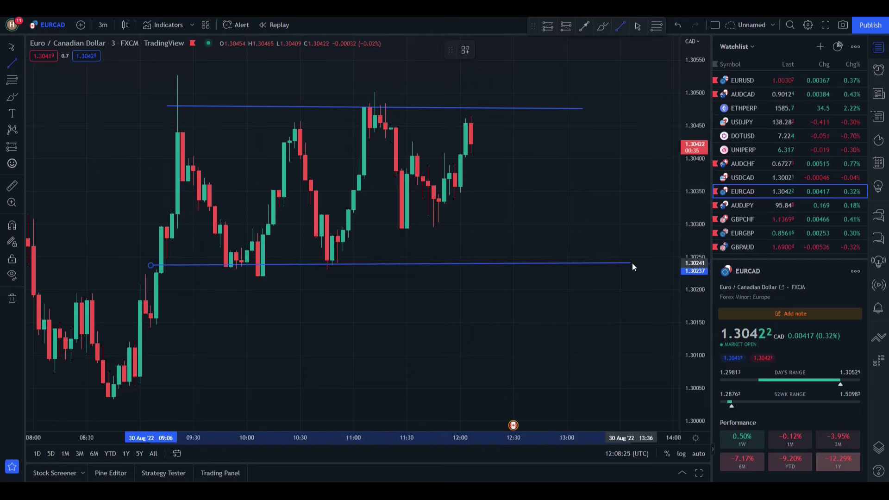
click(633, 263)
click(592, 227)
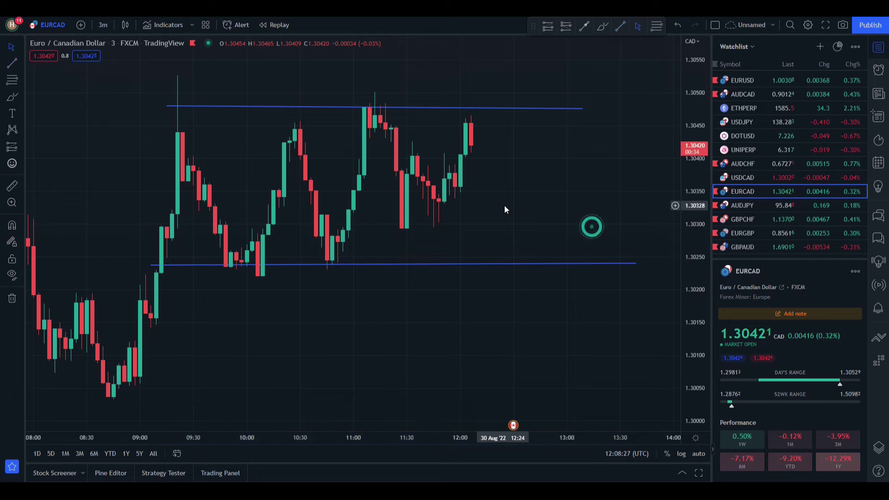
scroll(439, 214, down, 2)
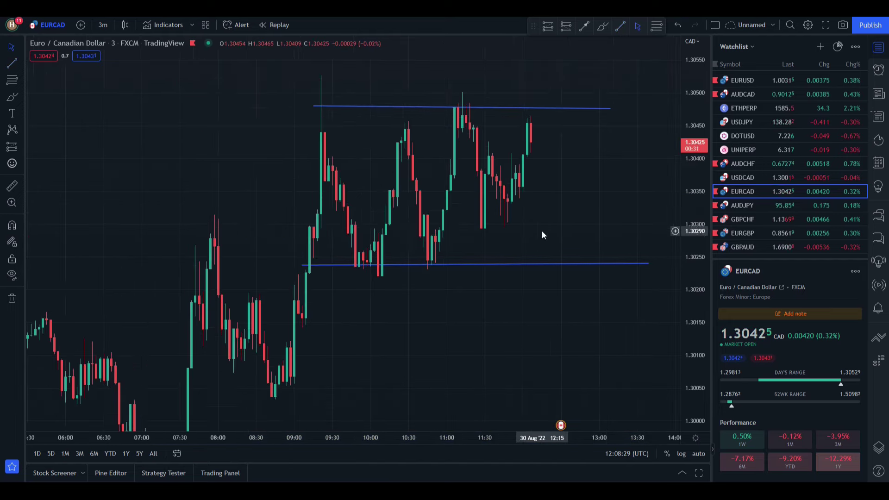
Cycle through USDCAD, AUDCHF and USDJPY, ending zoomed in on the AUDCAD chart
click(749, 177)
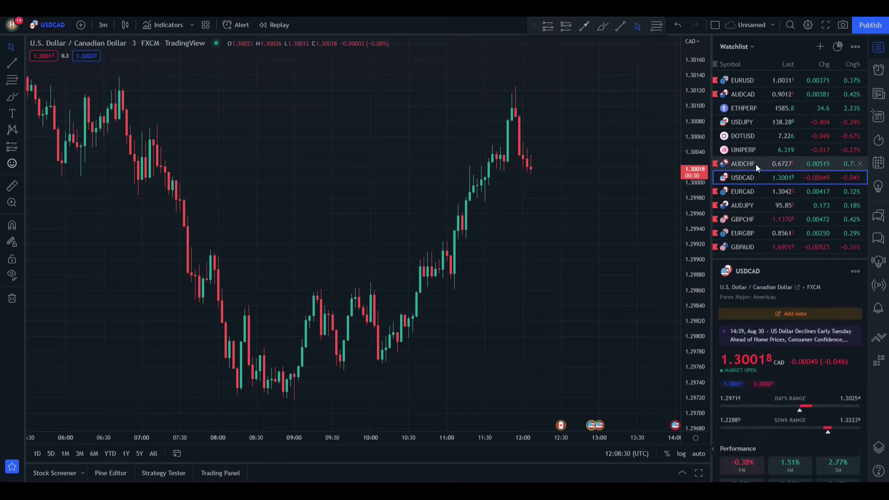
click(756, 164)
click(750, 174)
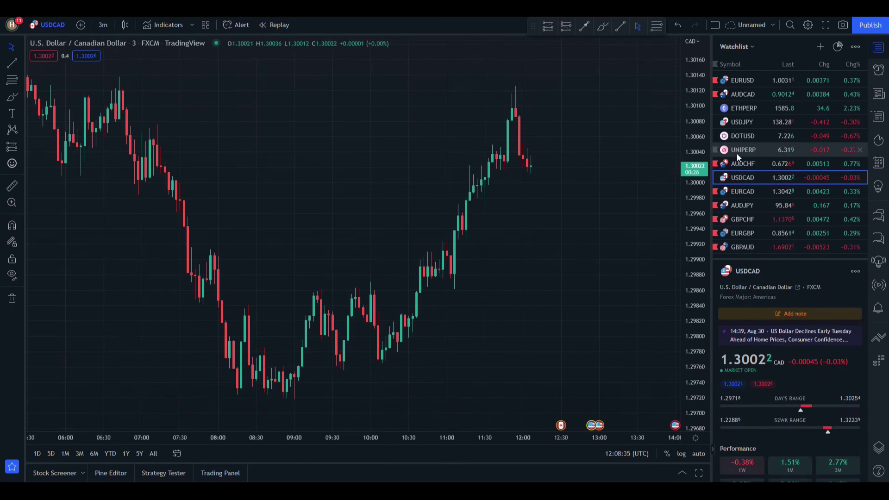
click(746, 123)
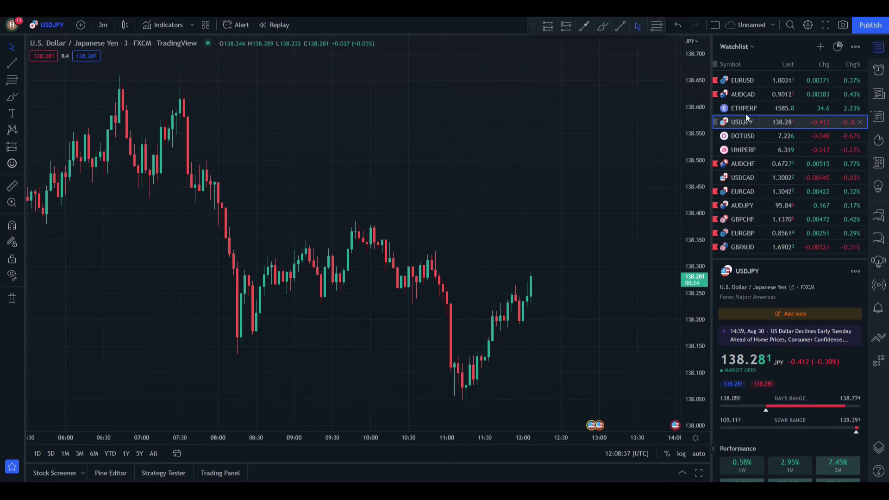
click(747, 98)
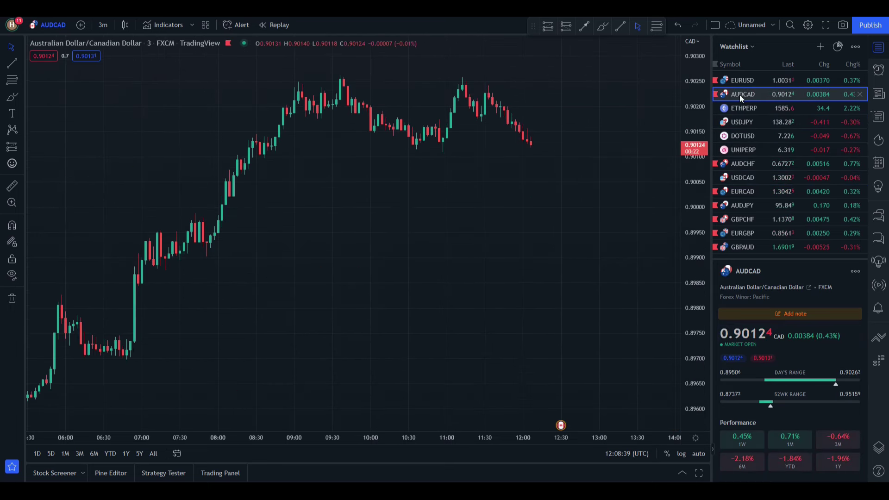
scroll(574, 152, up, 5)
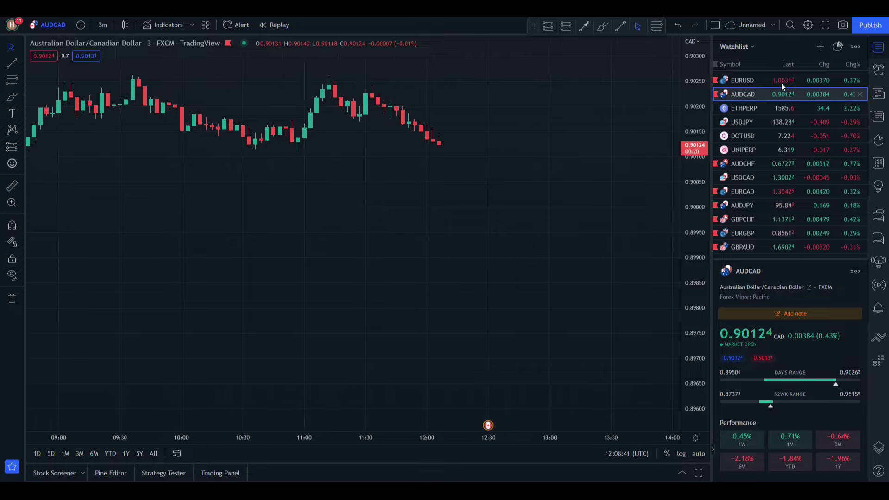
Switch to EUR/USD and place a $1000 LOWER trade with 3-minute expiry
click(758, 78)
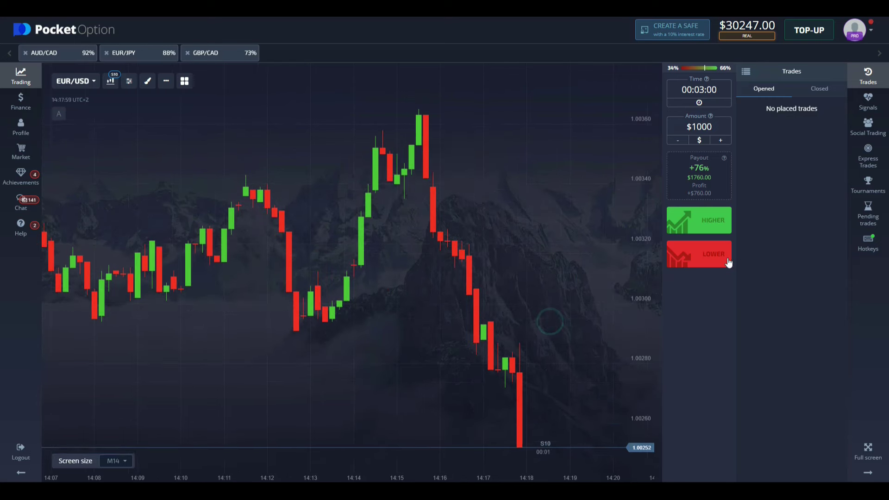
Place a second $1000 LOWER EUR/USD trade, watch both close, then review closed trades
click(704, 258)
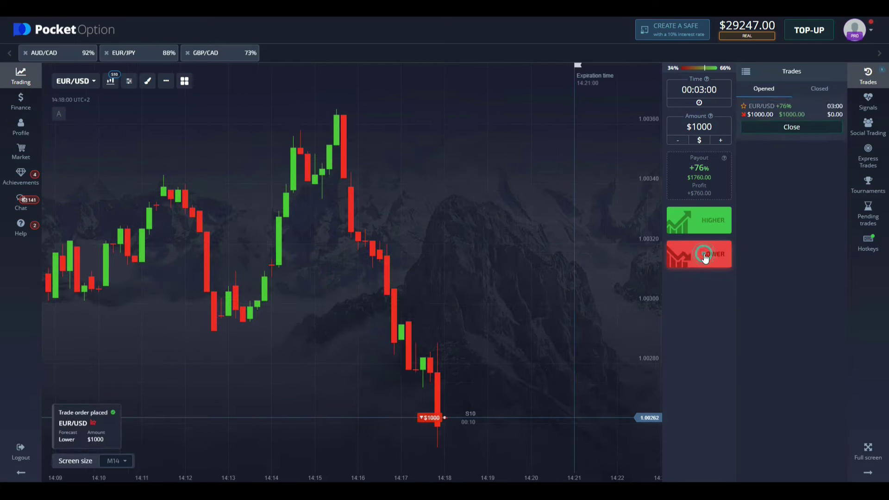
click(704, 256)
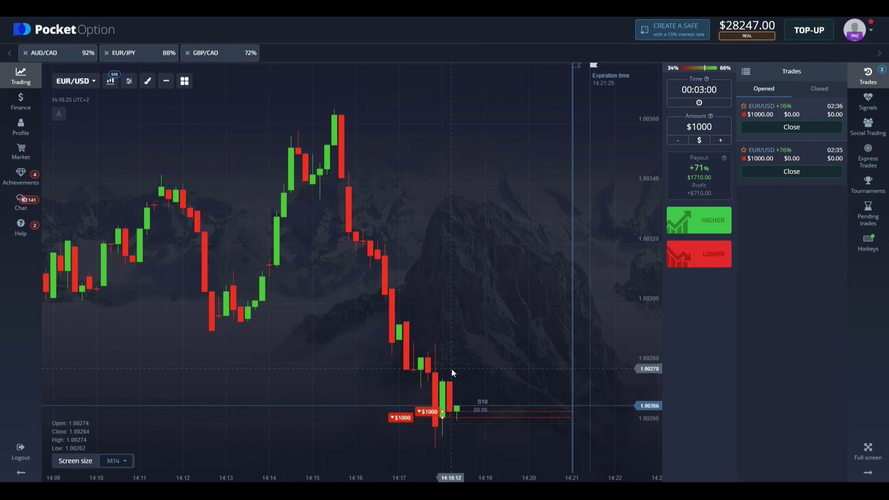
scroll(439, 420, up, 2)
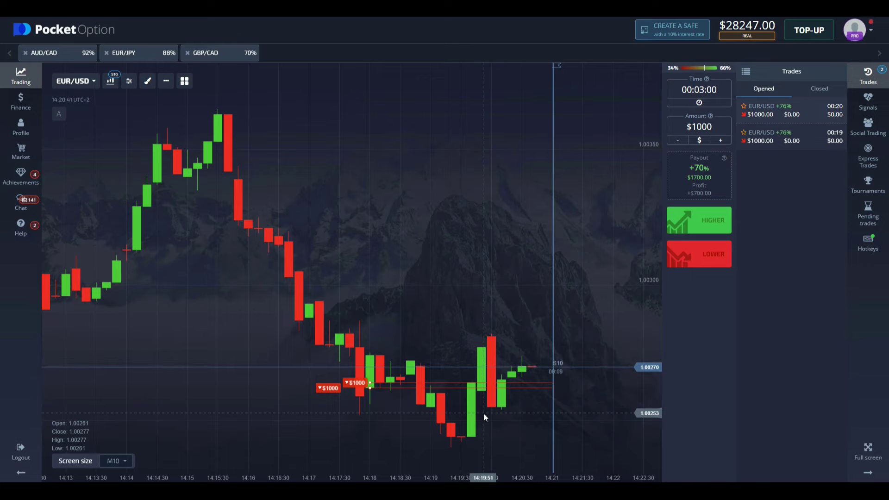
scroll(446, 389, up, 3)
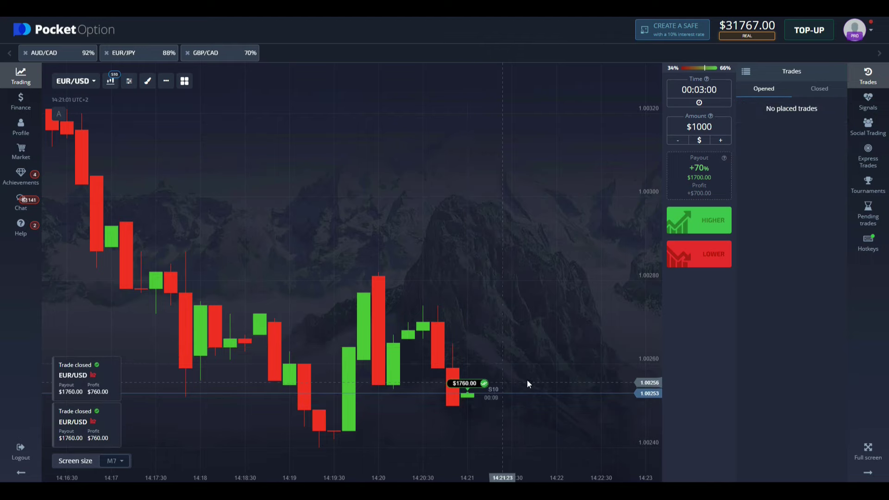
drag(543, 344, 498, 343)
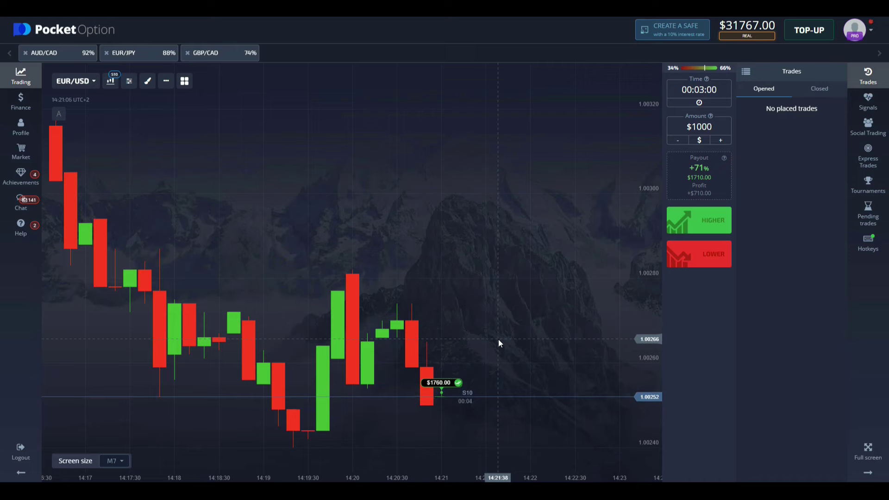
scroll(384, 320, down, 5)
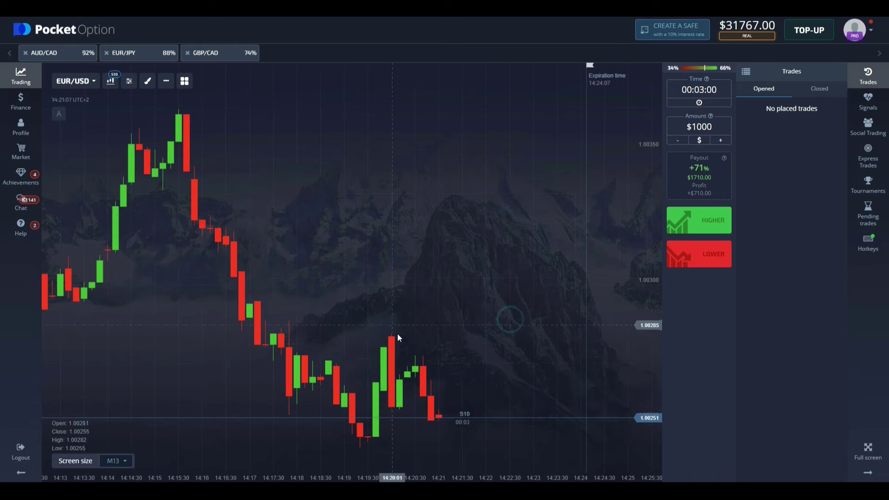
click(820, 89)
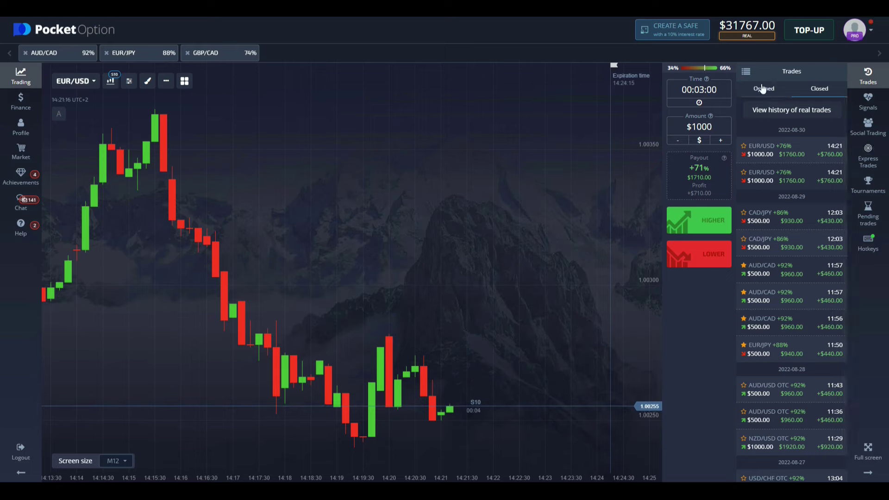
click(763, 88)
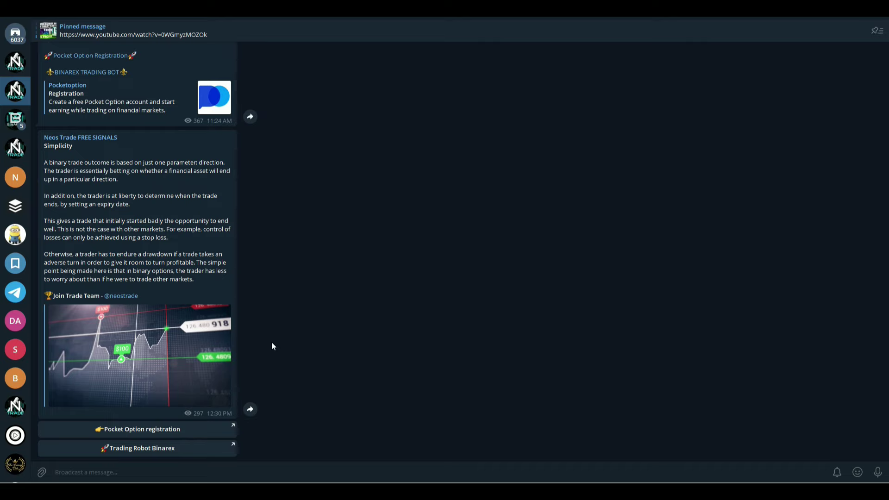
scroll(277, 342, up, 3)
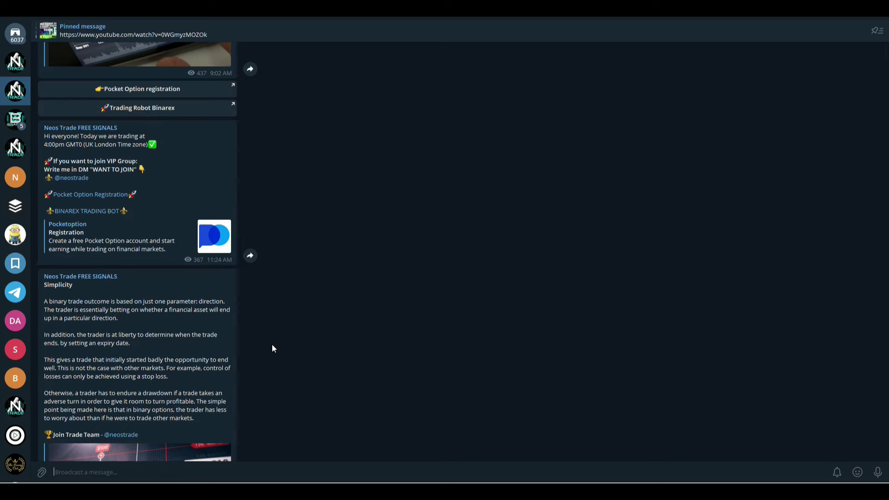
scroll(279, 346, up, 1)
scroll(281, 347, down, 3)
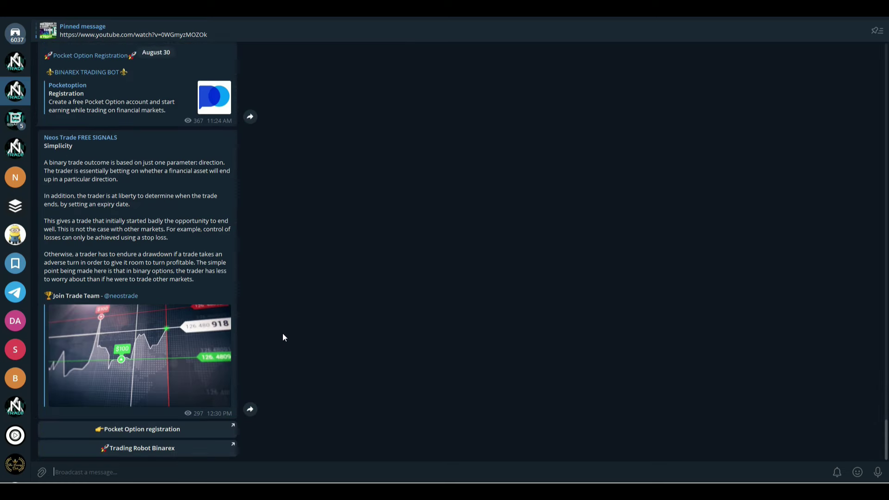
scroll(280, 339, up, 4)
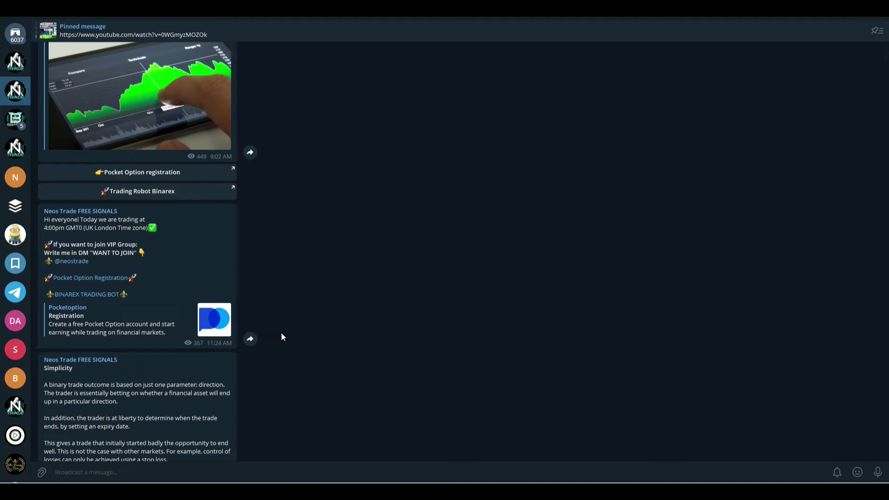
scroll(282, 333, up, 3)
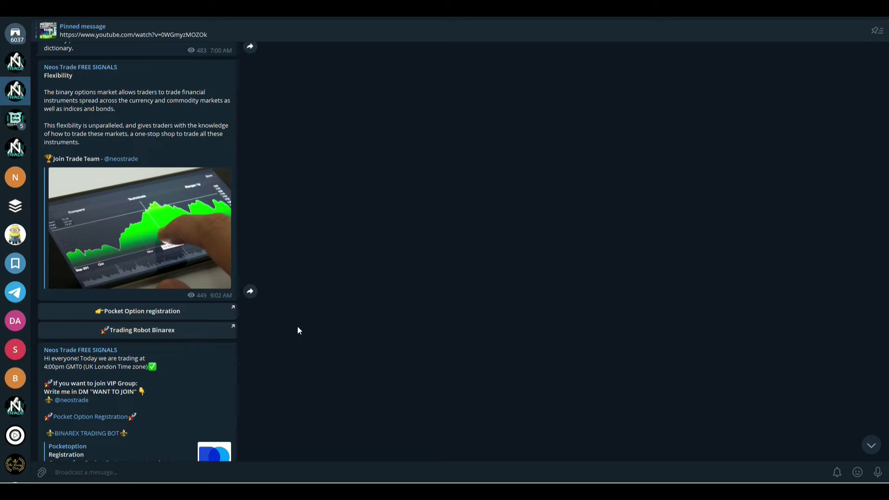
scroll(299, 330, up, 3)
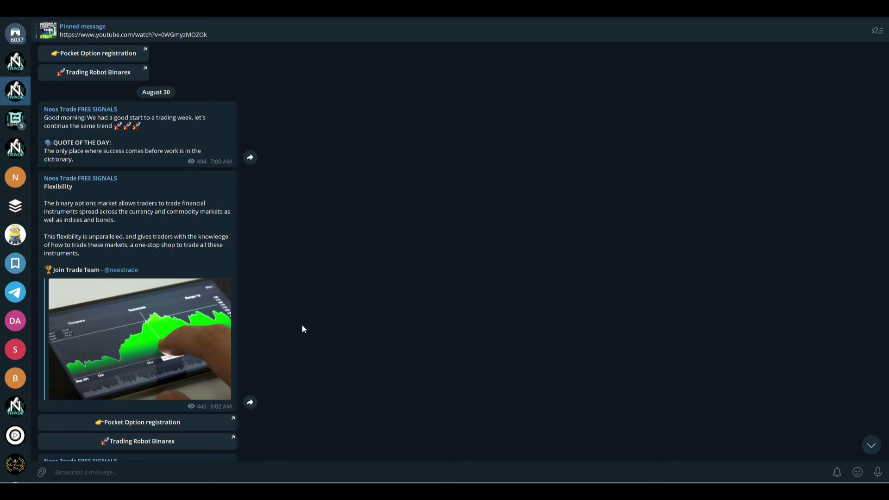
scroll(440, 340, up, 3)
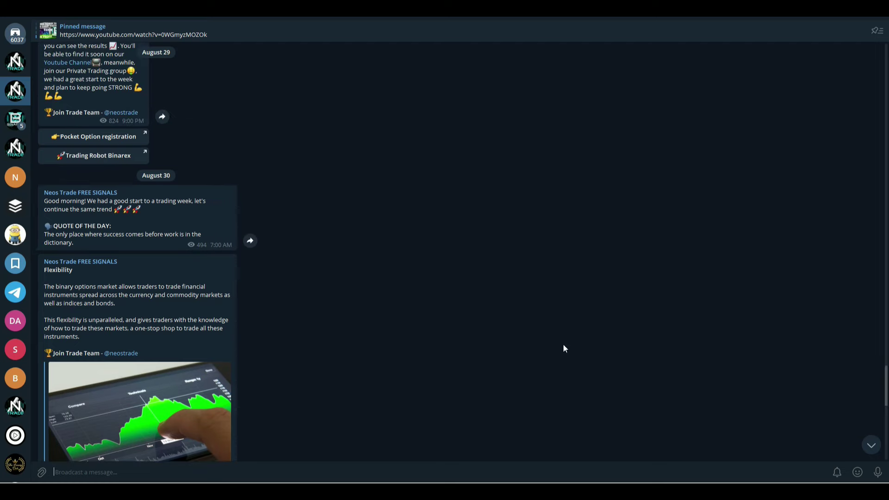
click(871, 445)
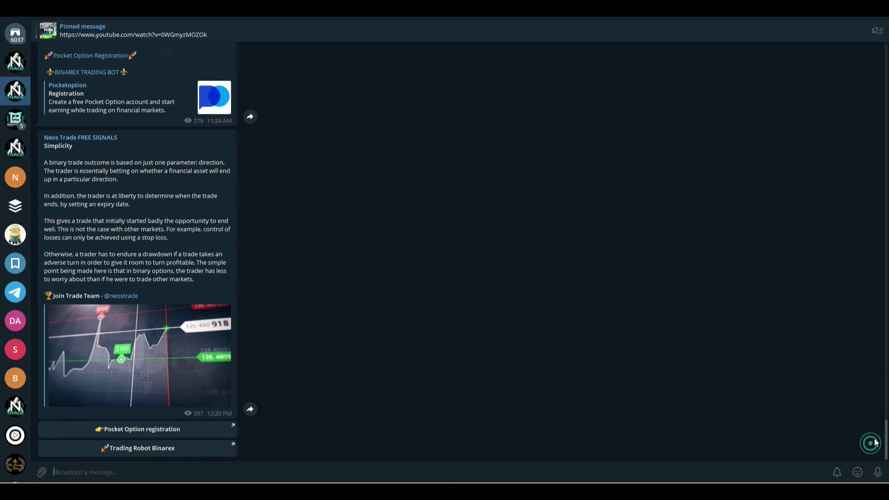
Open the second trading group and scroll up to the previous contest winner post
click(16, 65)
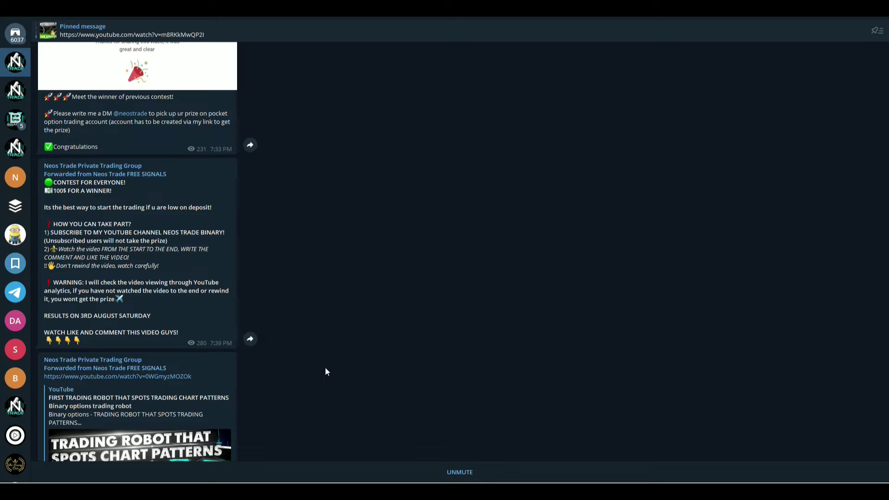
scroll(325, 372, up, 4)
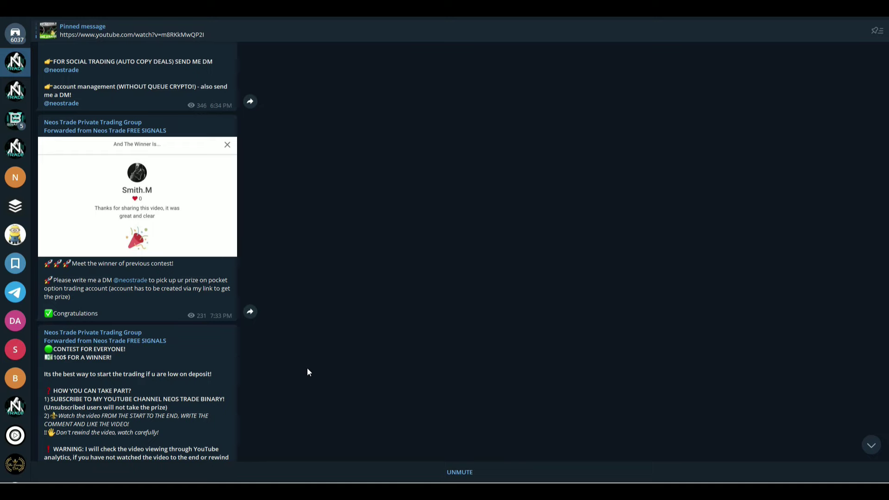
Scroll through the EURGBP and EURUSD signal posts down to the August 30 4:00pm GMT0 notice
scroll(311, 368, down, 2)
scroll(315, 369, up, 8)
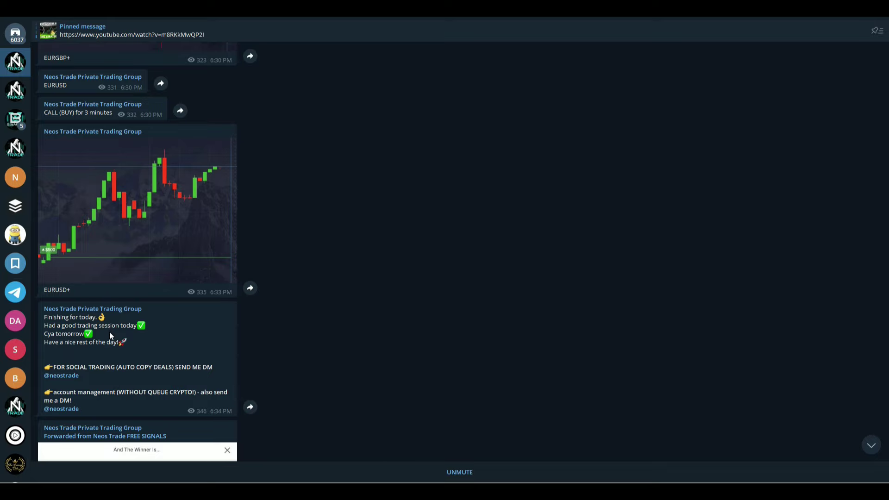
scroll(150, 326, up, 5)
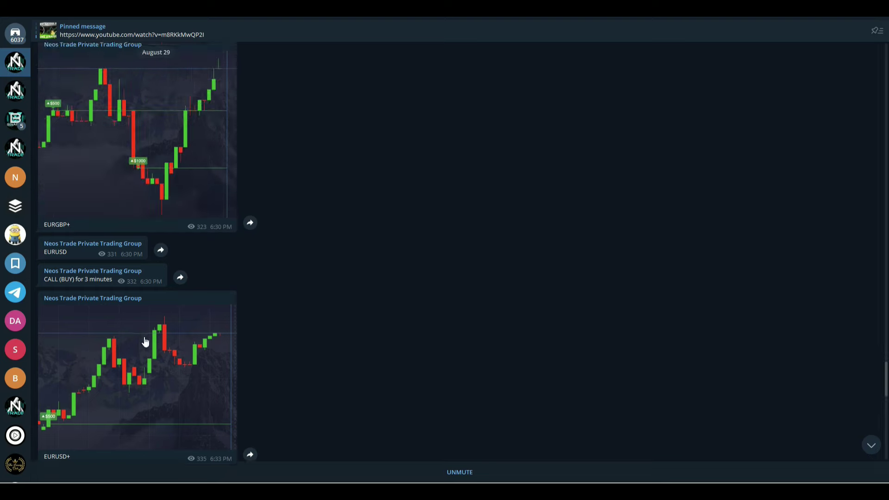
scroll(266, 342, down, 15)
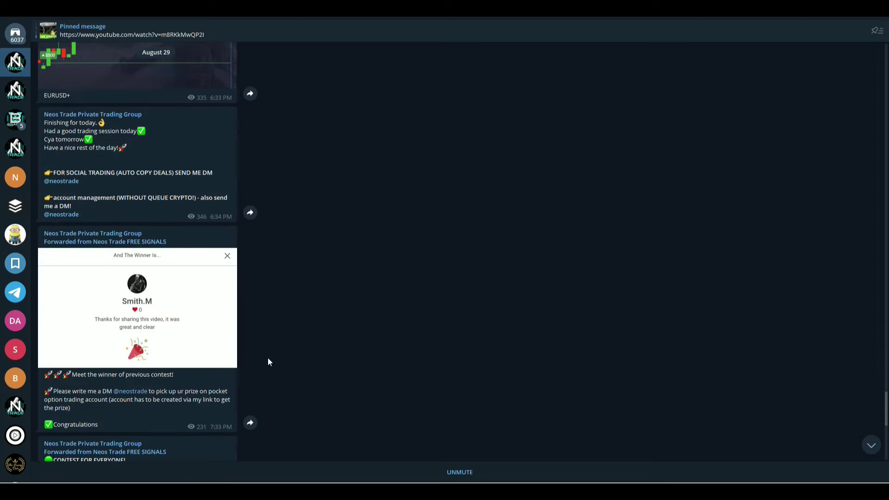
scroll(246, 365, down, 1)
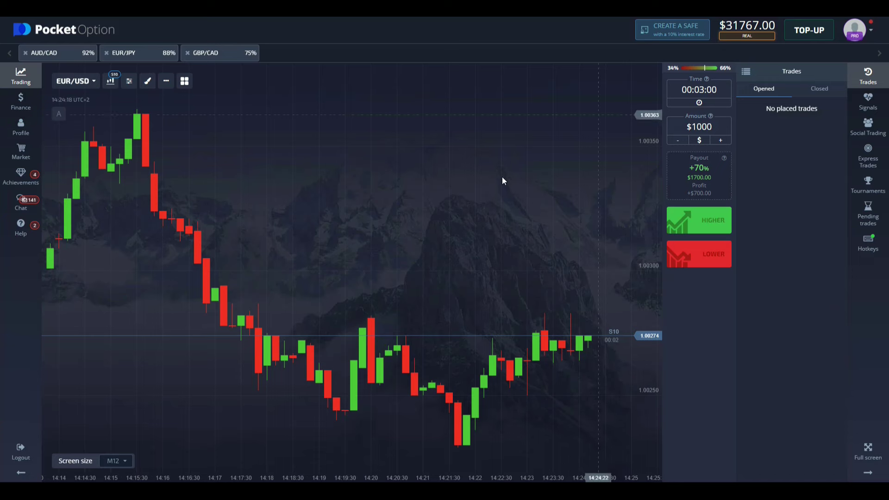
Check the TradingView AUDCAD chart and briefly open the expiration options
scroll(348, 299, up, 3)
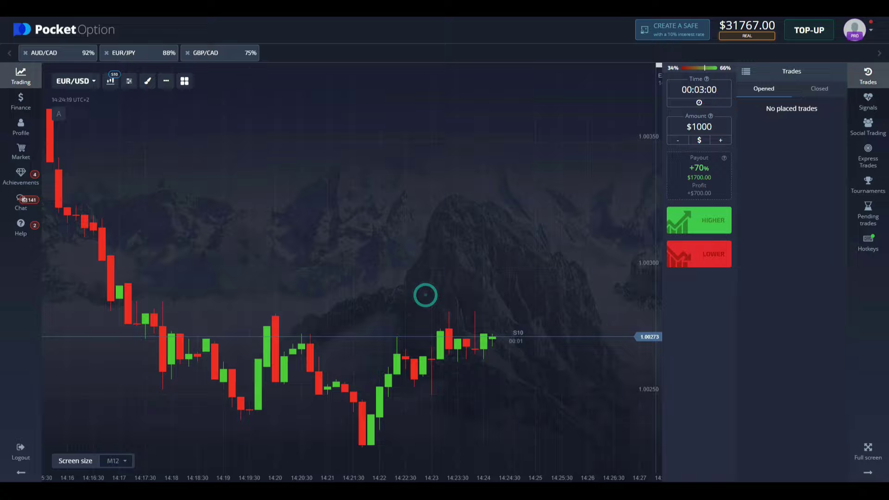
key(alt+Tab)
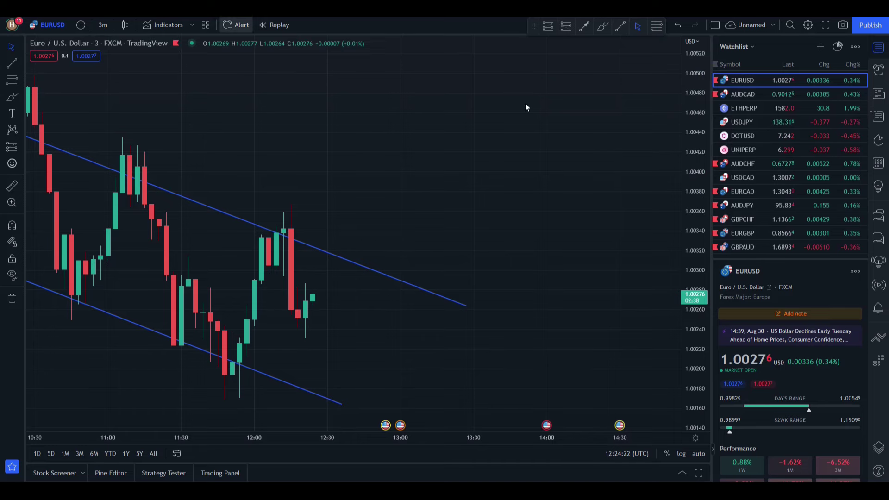
click(743, 95)
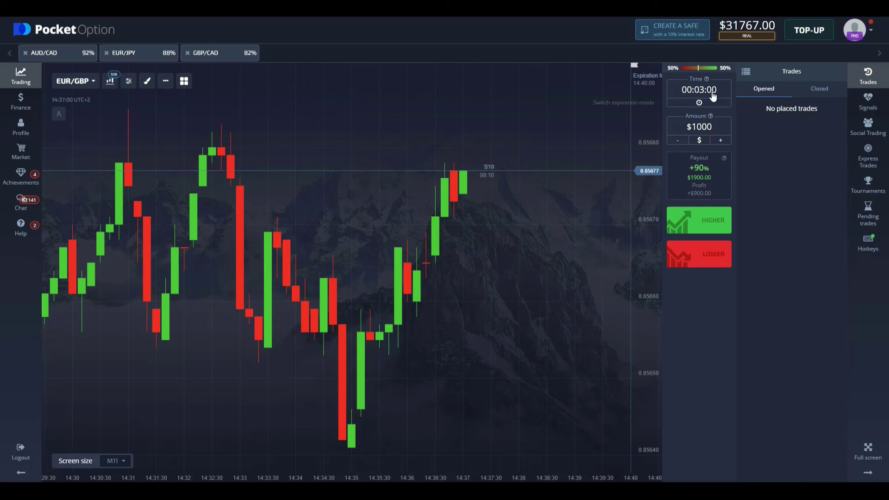
click(713, 95)
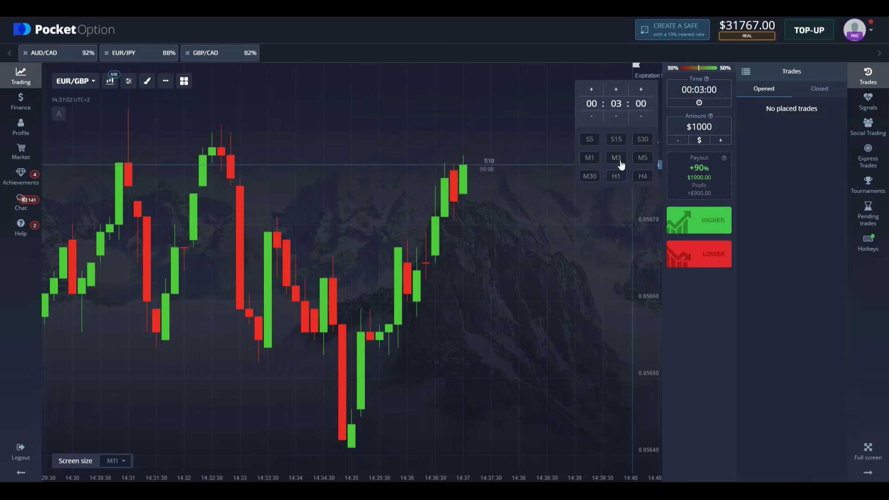
click(500, 236)
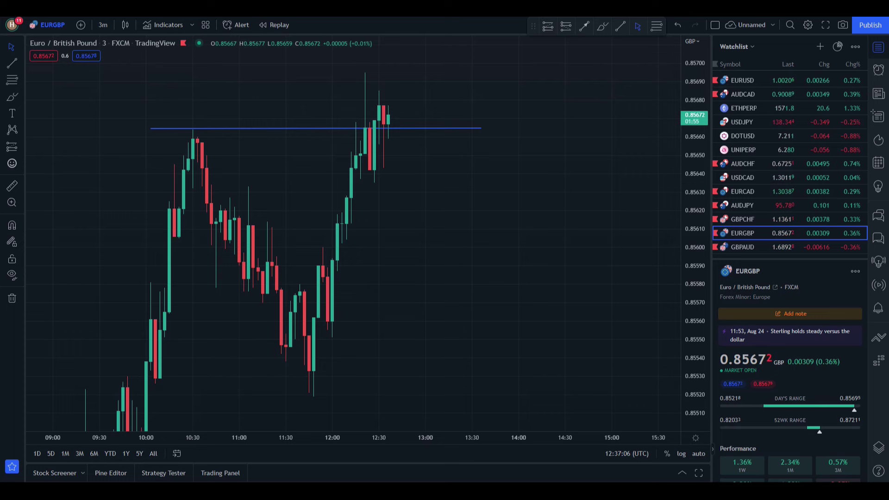
Set the Pocket Option expiration to 00:01:30, then return to the TradingView EURGBP chart
click(139, 8)
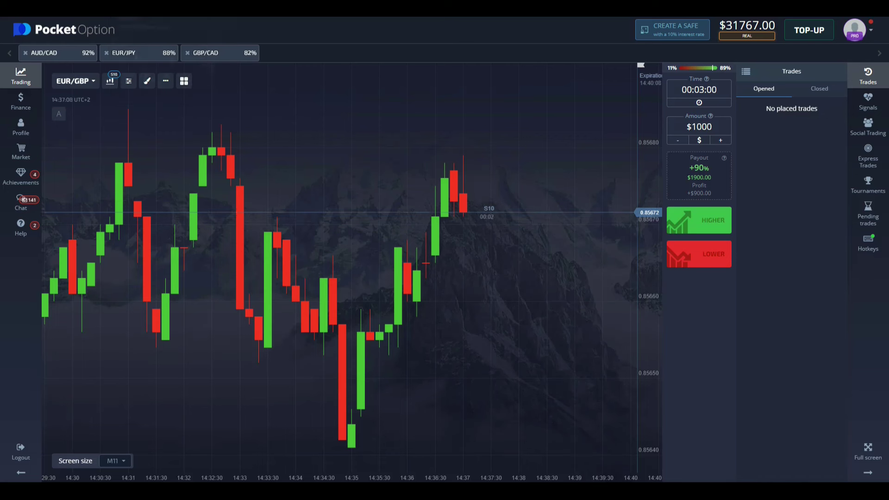
click(699, 89)
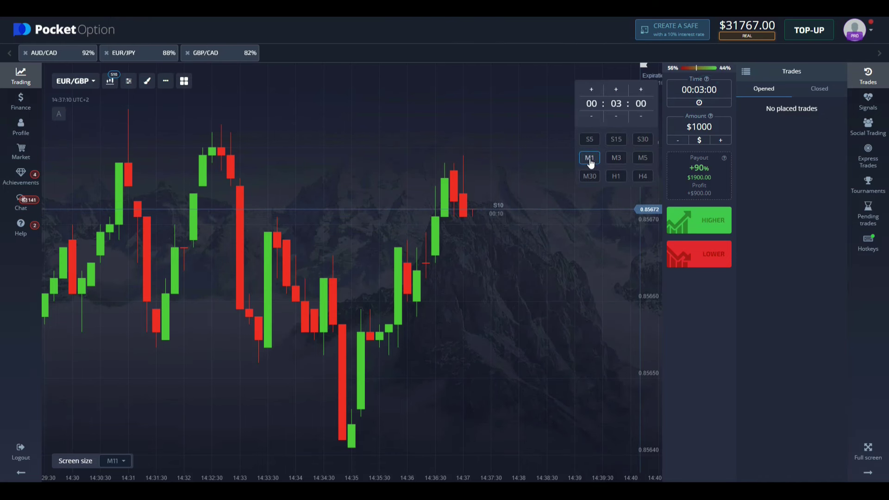
click(589, 157)
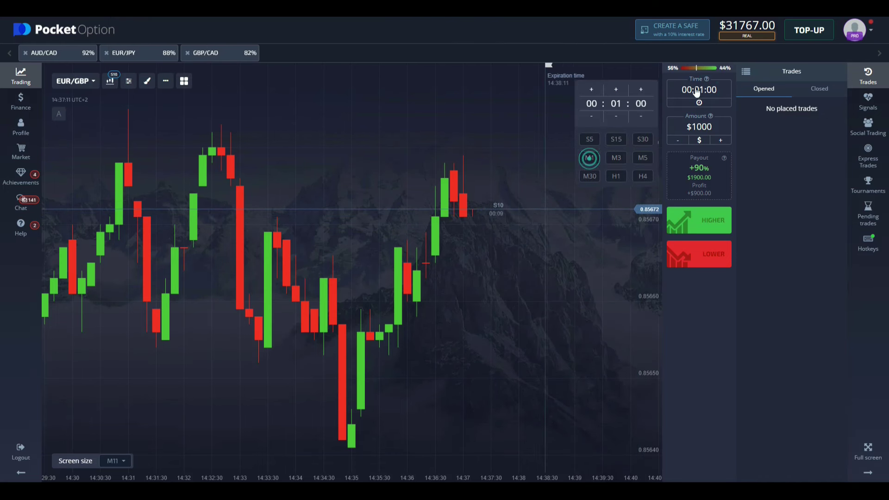
click(640, 104)
text(3)
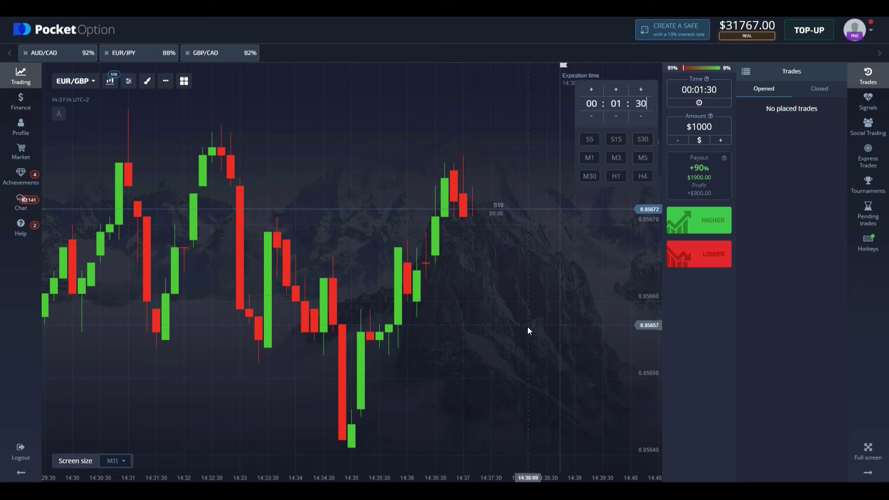
click(528, 327)
key(alt+Tab)
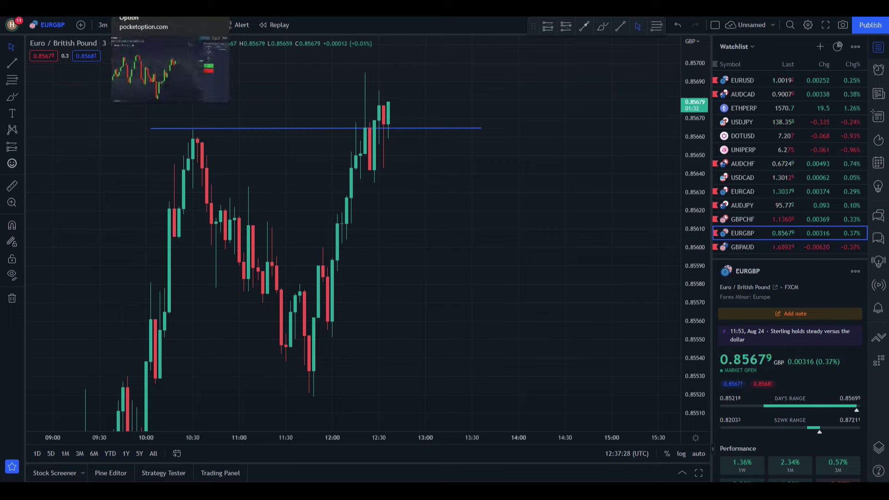
Back in Pocket Option, place a $1000 LOWER trade on EUR/GBP
click(153, 9)
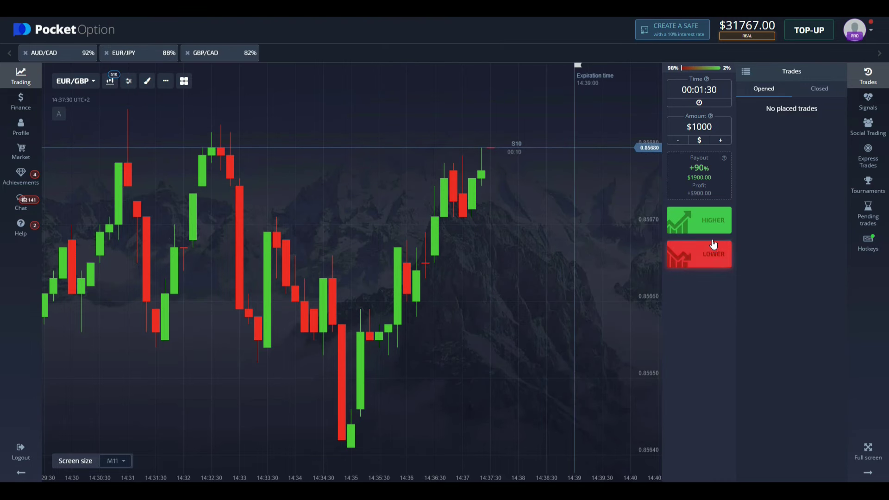
click(686, 250)
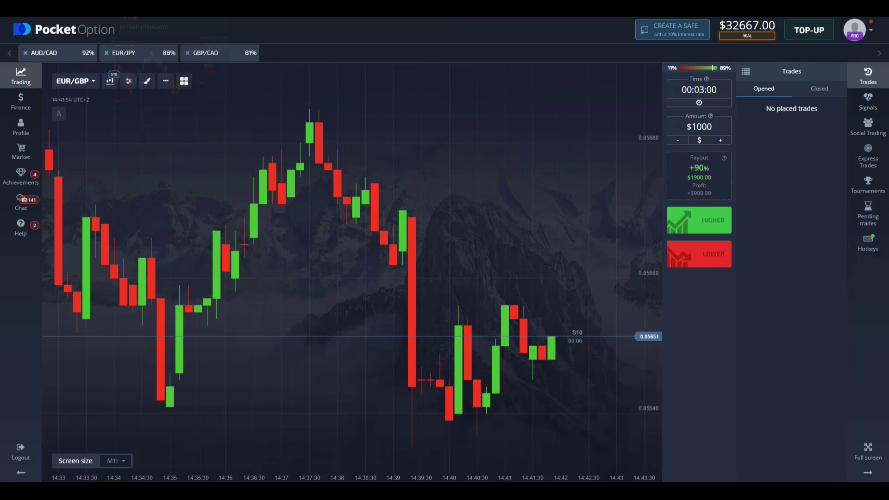
Place two more $1000 LOWER trades on EUR/GBP in Pocket Option
click(139, 12)
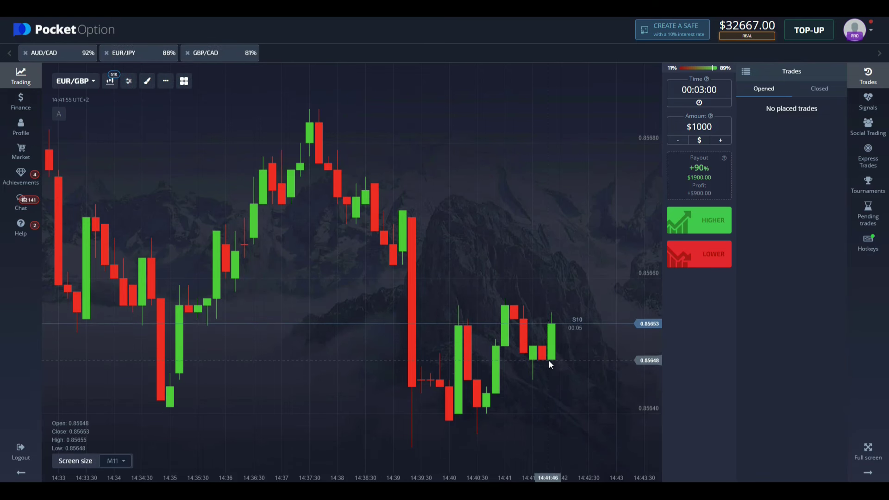
click(702, 256)
click(696, 253)
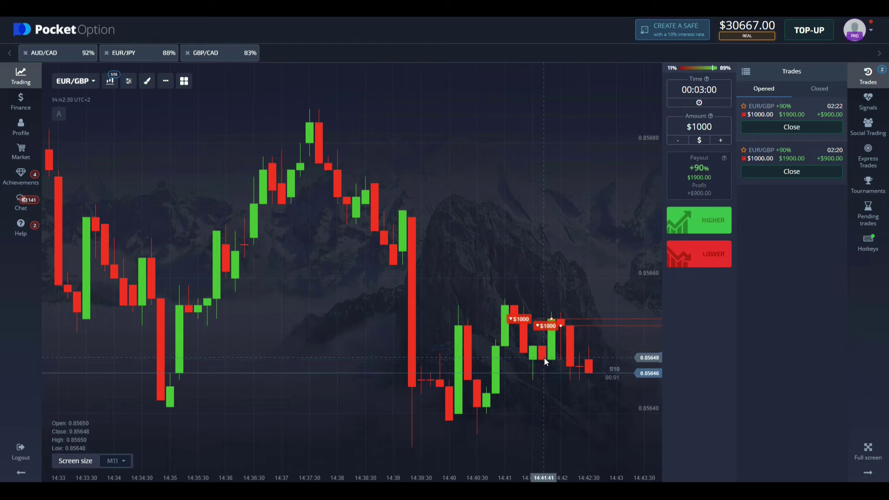
Follow the trades to expiry, confirm both closed with $900 profit, then return to Opened trades
drag(604, 280, 398, 268)
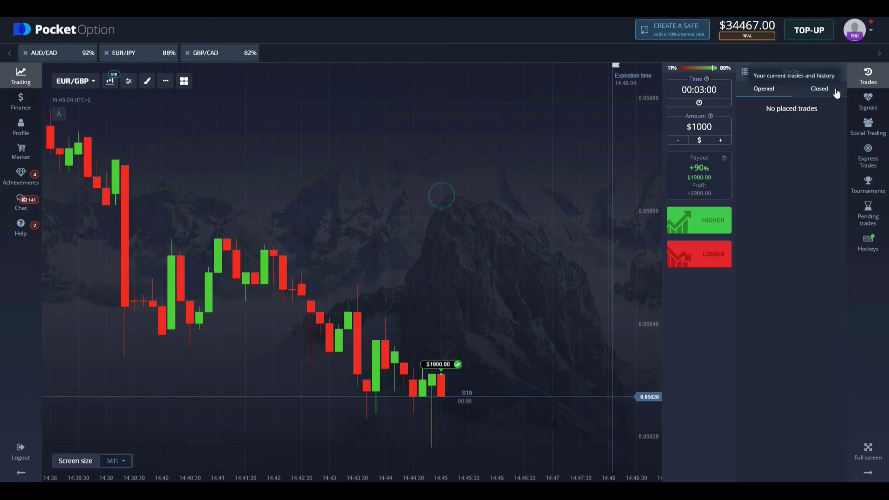
click(819, 88)
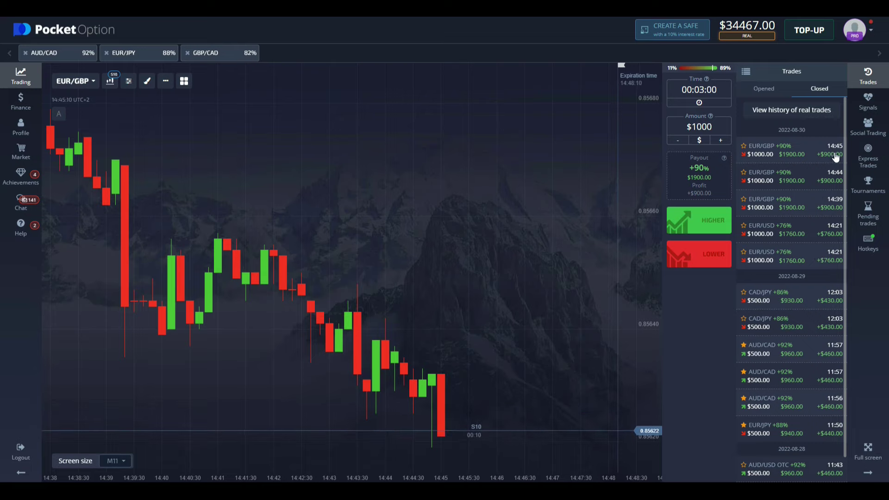
click(766, 89)
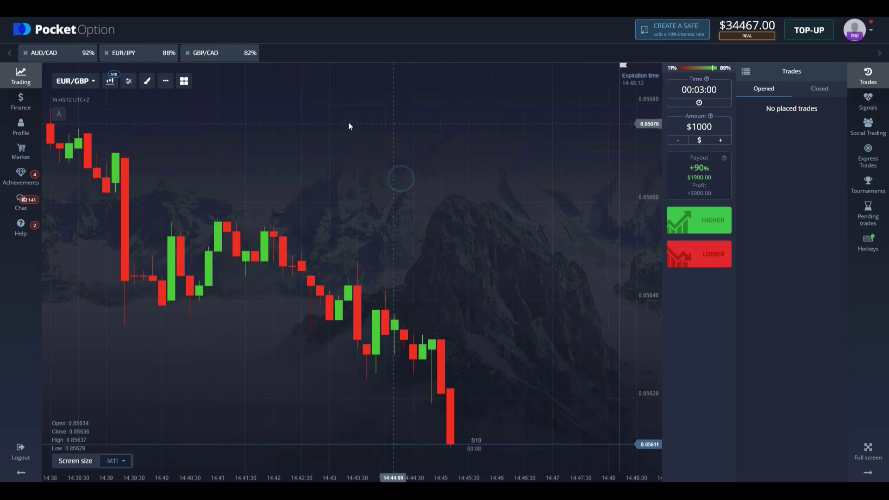